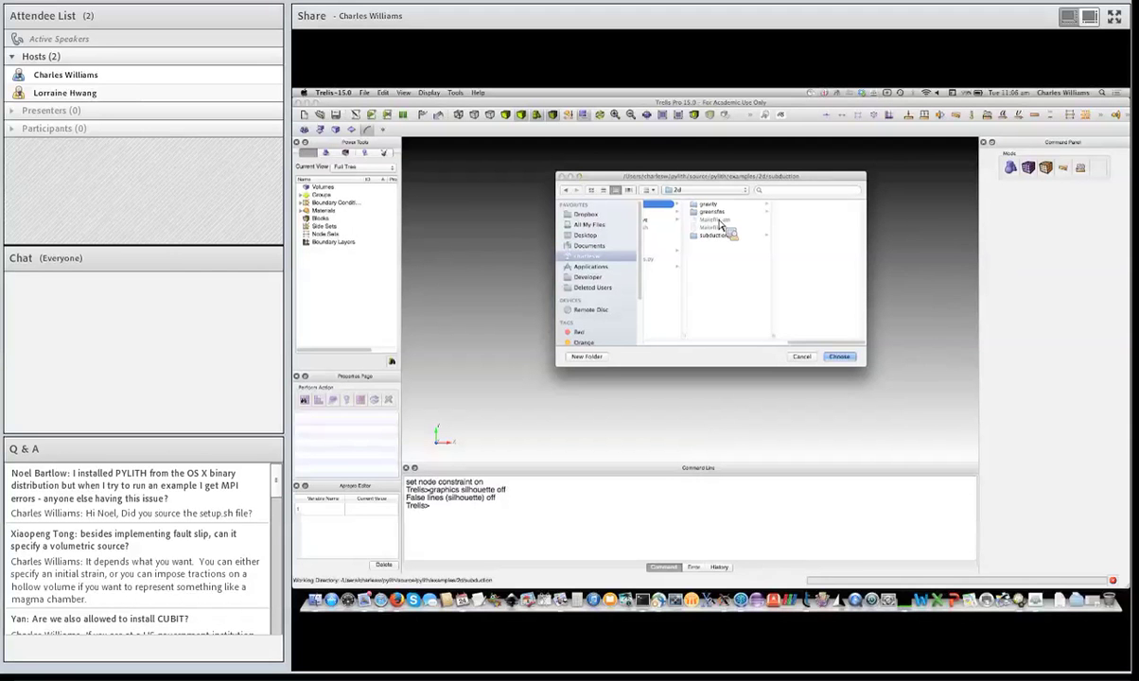
Make greensfns/reverse the working directory and load its geometry.jou into the Journal Editor
{"action": "left_click_drag", "start_coordinate": [720, 225], "coordinate": [819, 249]}
{"action": "left_click", "coordinate": [838, 358]}
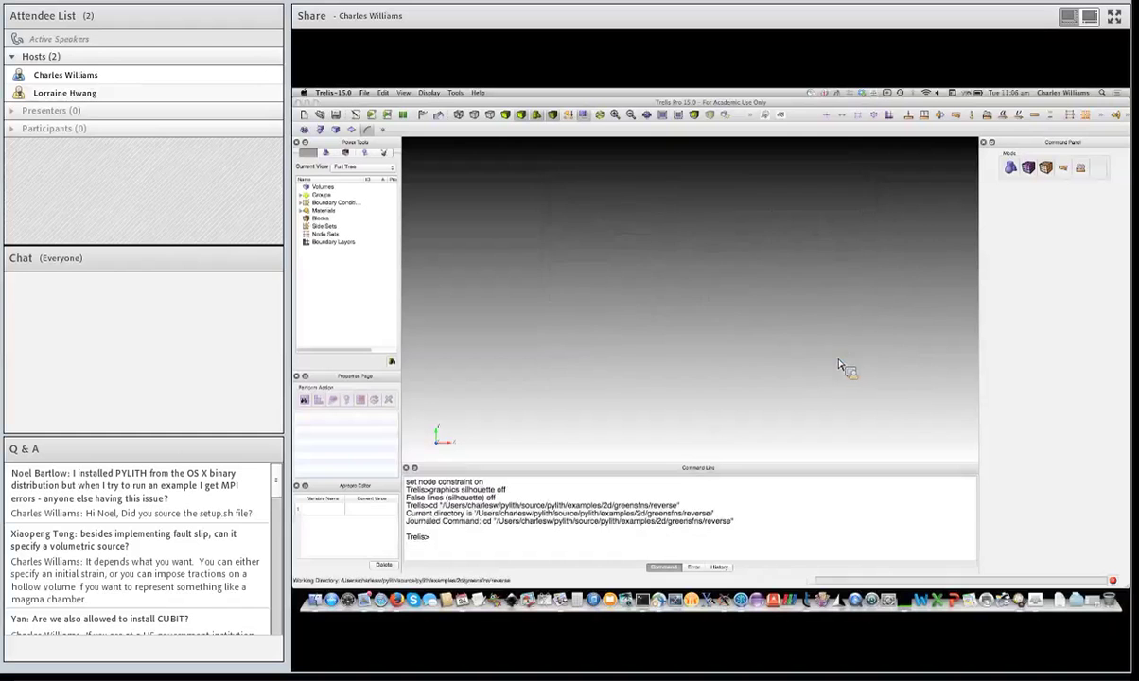
{"action": "left_click", "coordinate": [367, 129]}
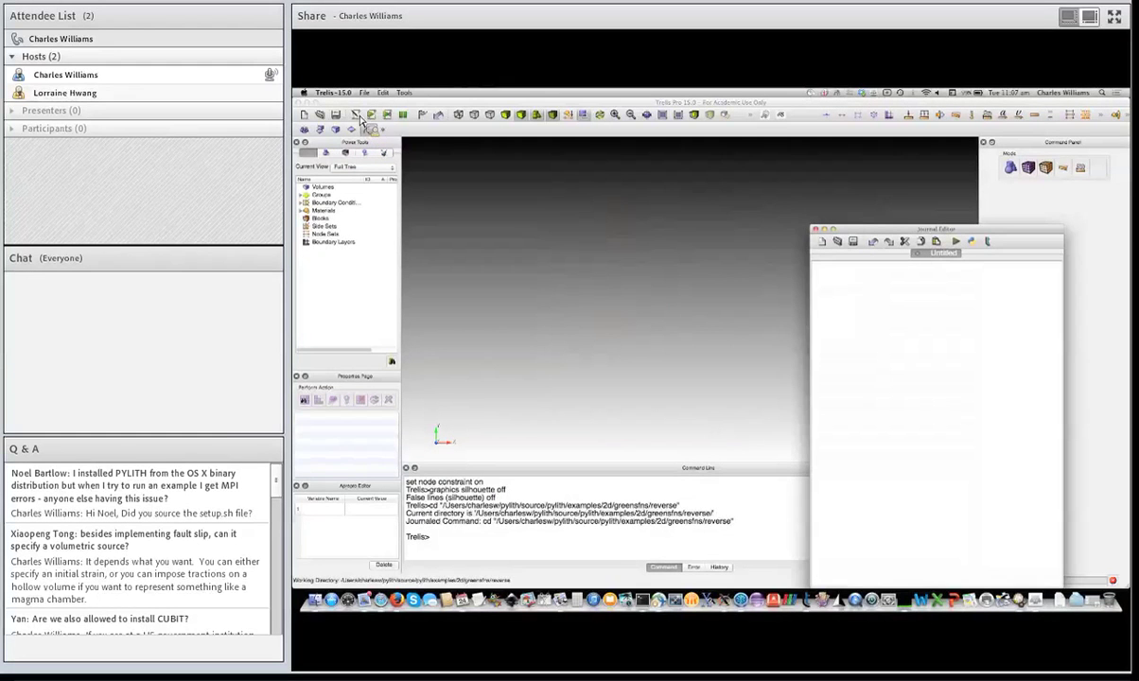
{"action": "left_click", "coordinate": [839, 243]}
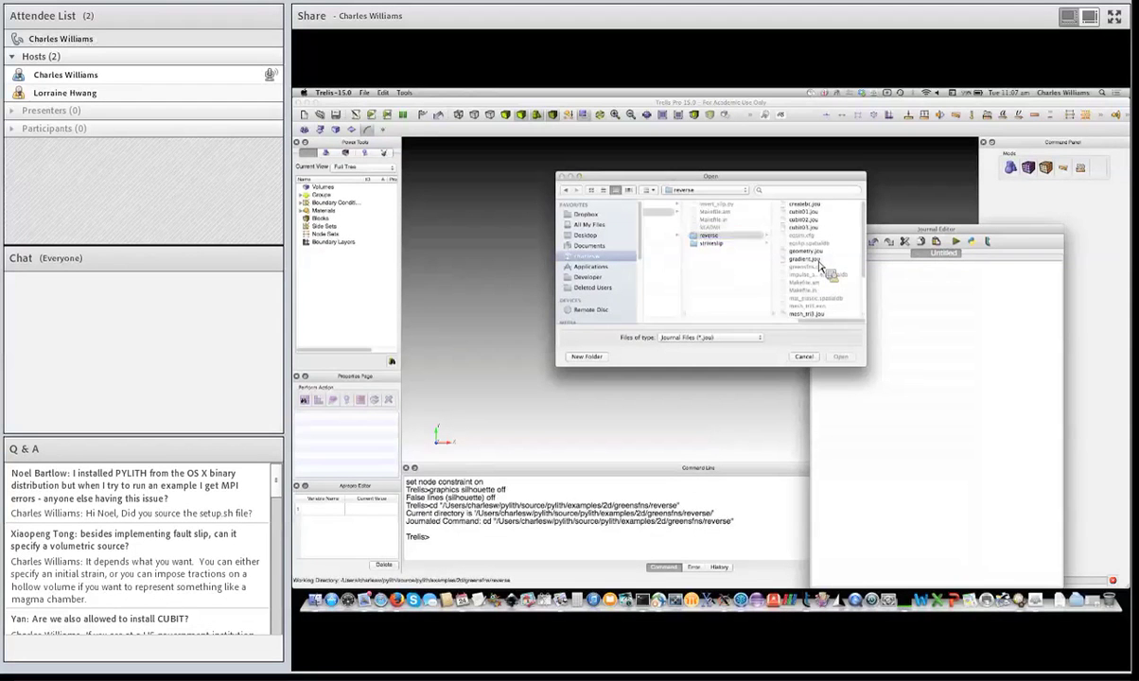
{"action": "left_click", "coordinate": [807, 251]}
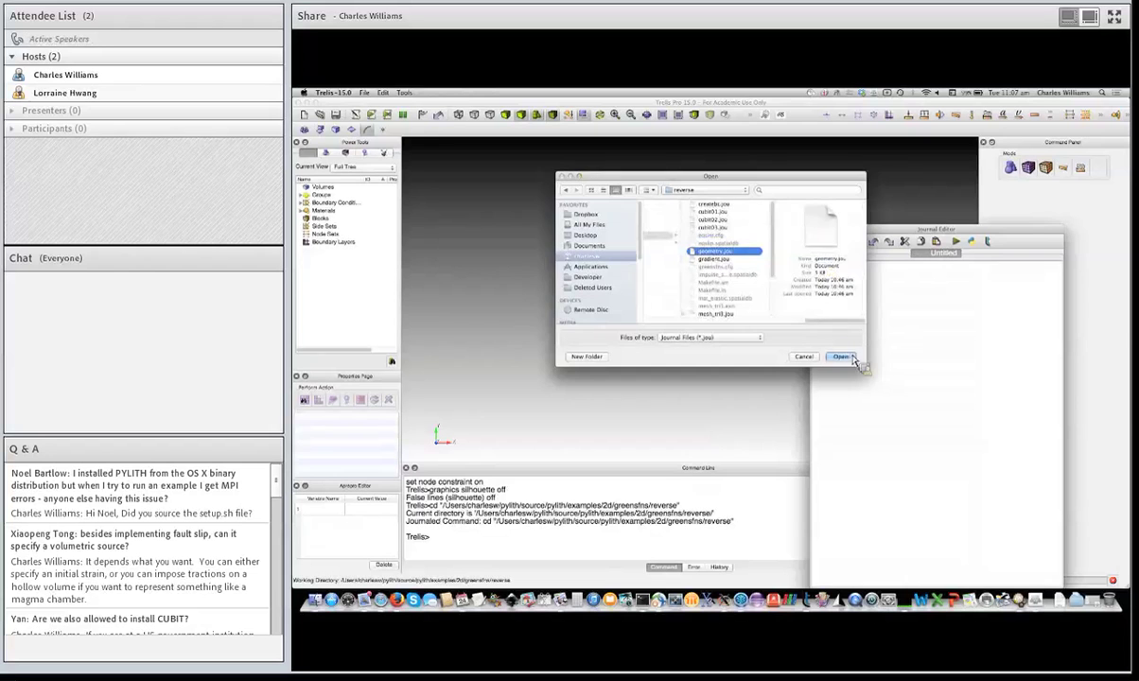
{"action": "left_click", "coordinate": [841, 357]}
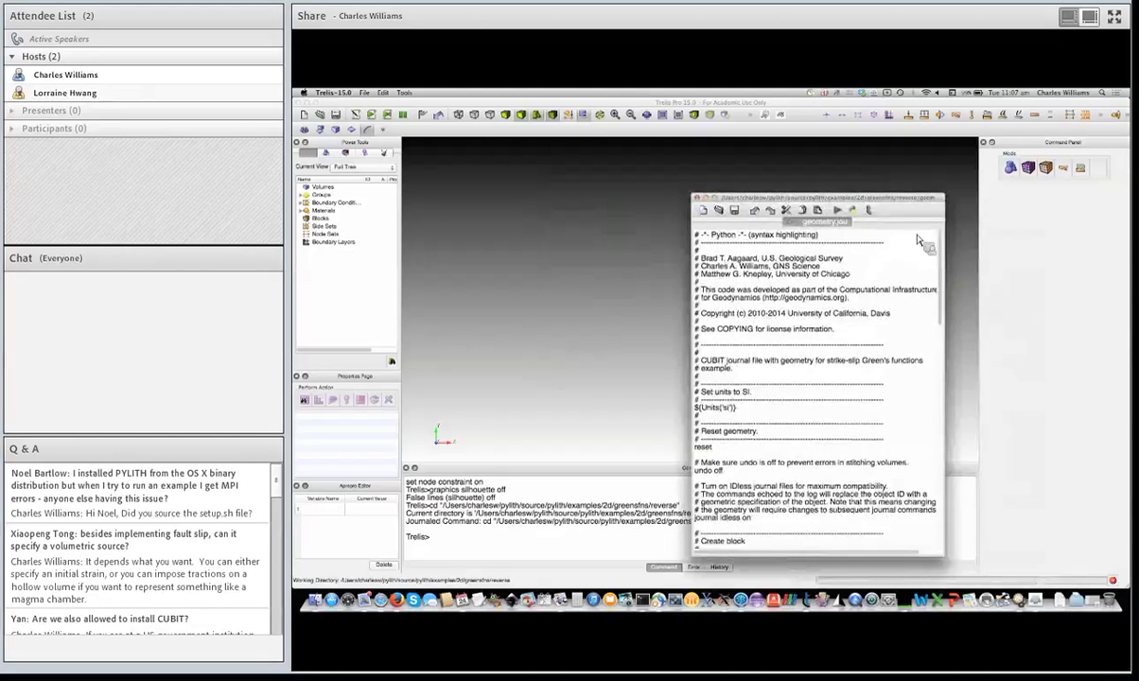
Move and widen the Journal Editor, then pick out the 'journal idless on' line in the header
{"action": "left_click_drag", "start_coordinate": [801, 200], "coordinate": [778, 180]}
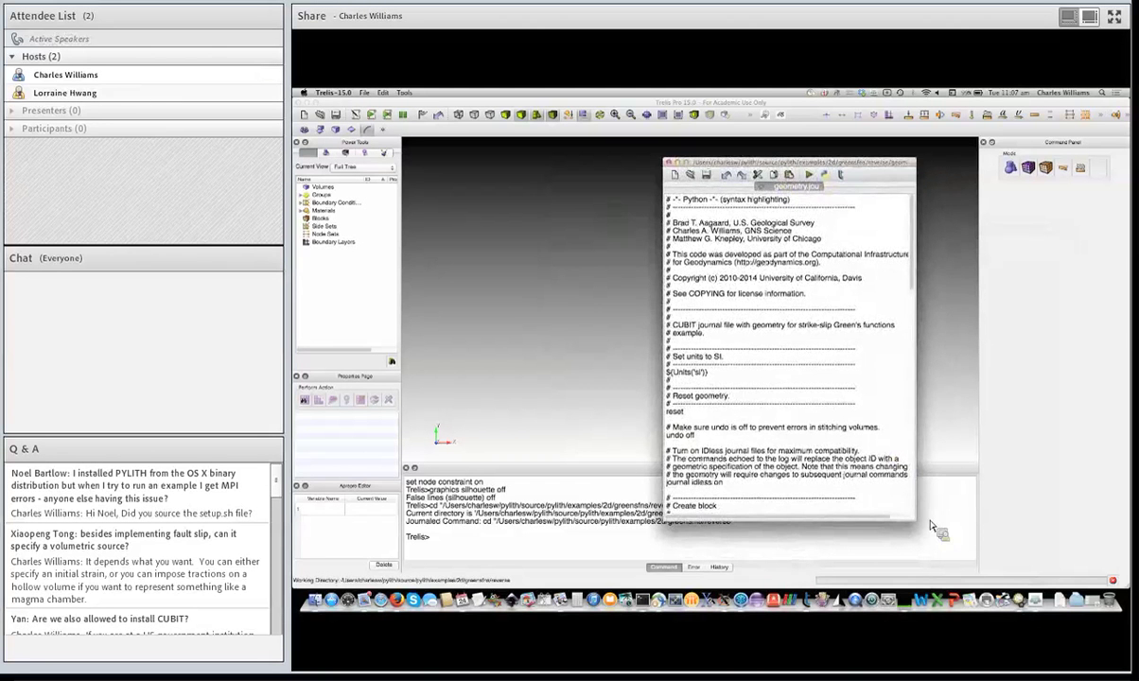
{"action": "left_click_drag", "start_coordinate": [920, 519], "coordinate": [1001, 521]}
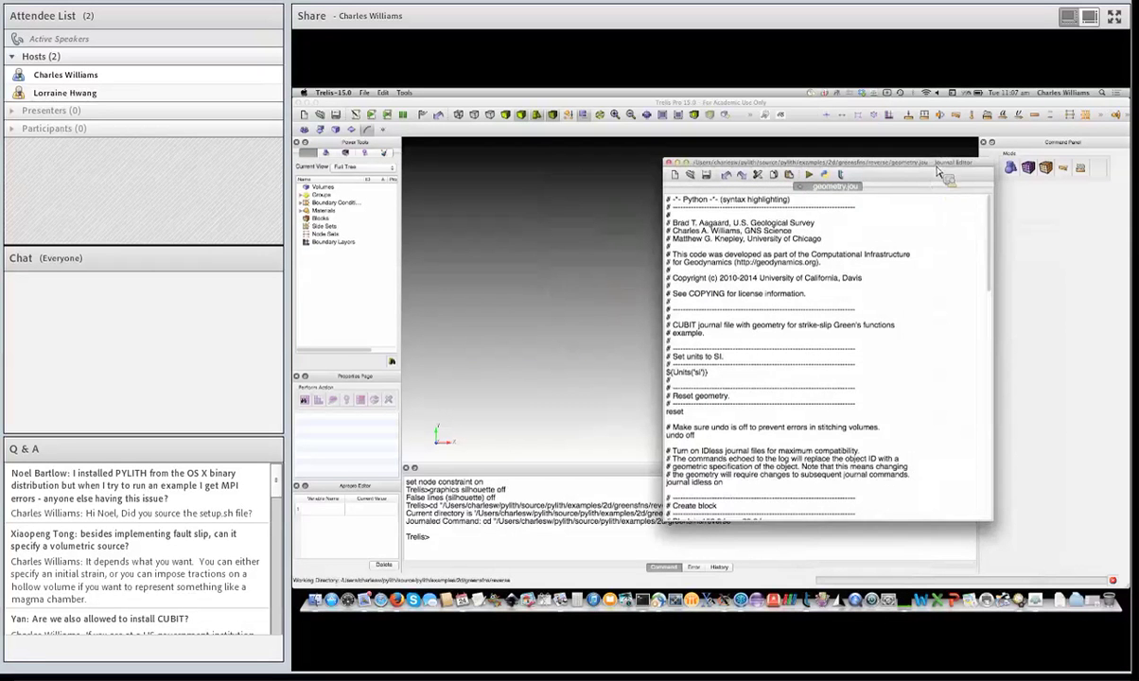
{"action": "left_click_drag", "start_coordinate": [904, 167], "coordinate": [938, 168]}
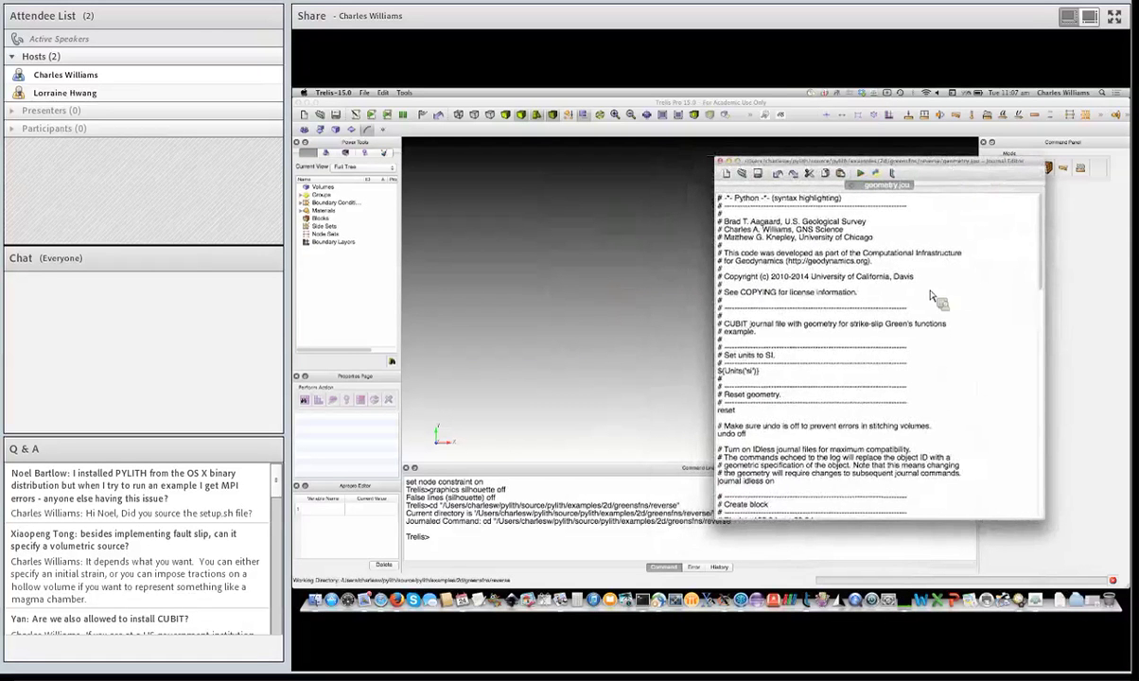
{"action": "scroll", "coordinate": [934, 299], "scroll_direction": "down", "scroll_amount": 1}
{"action": "scroll", "coordinate": [934, 299], "scroll_direction": "down", "scroll_amount": 1}
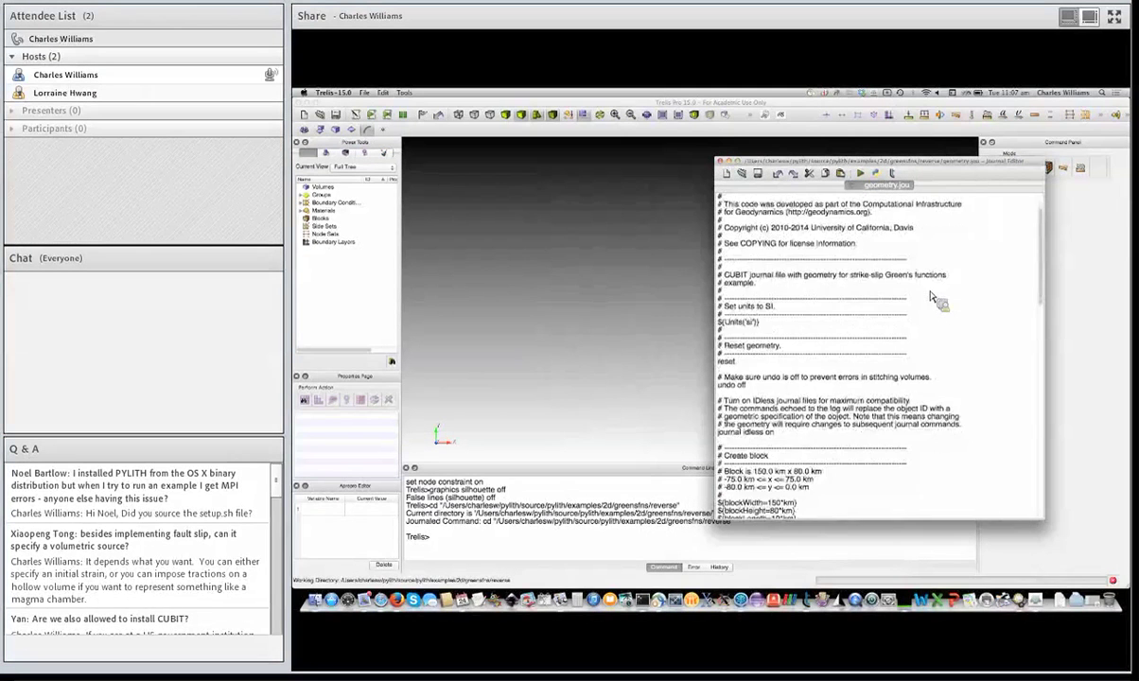
{"action": "scroll", "coordinate": [934, 299], "scroll_direction": "up", "scroll_amount": 1}
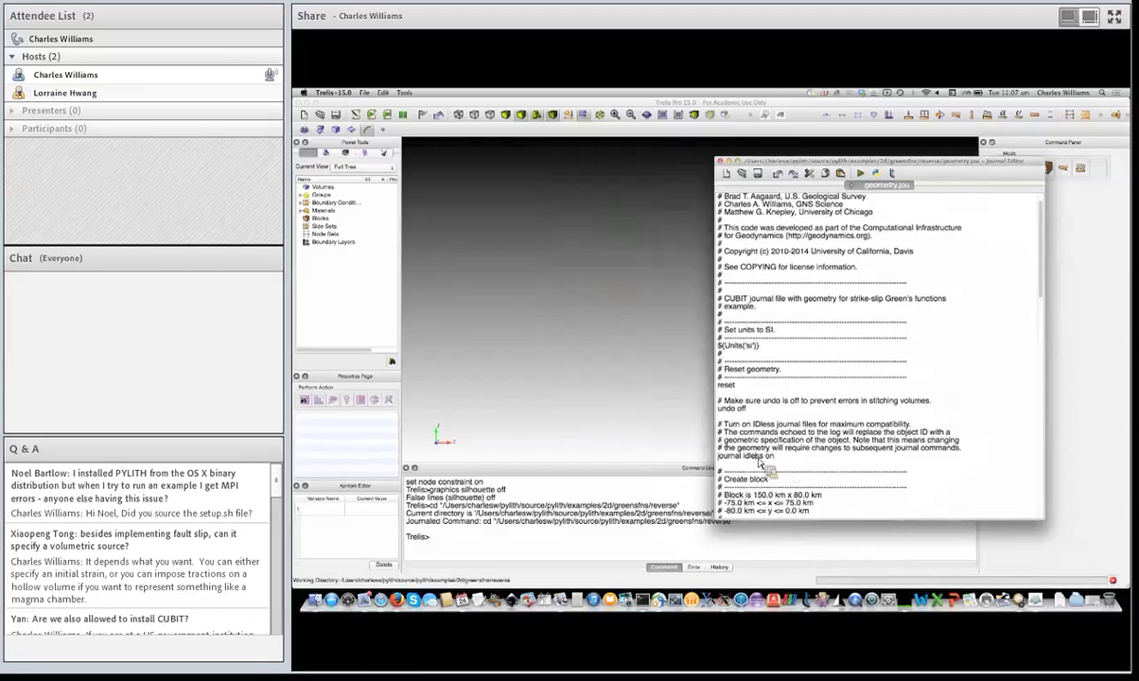
{"action": "triple_click", "coordinate": [759, 457]}
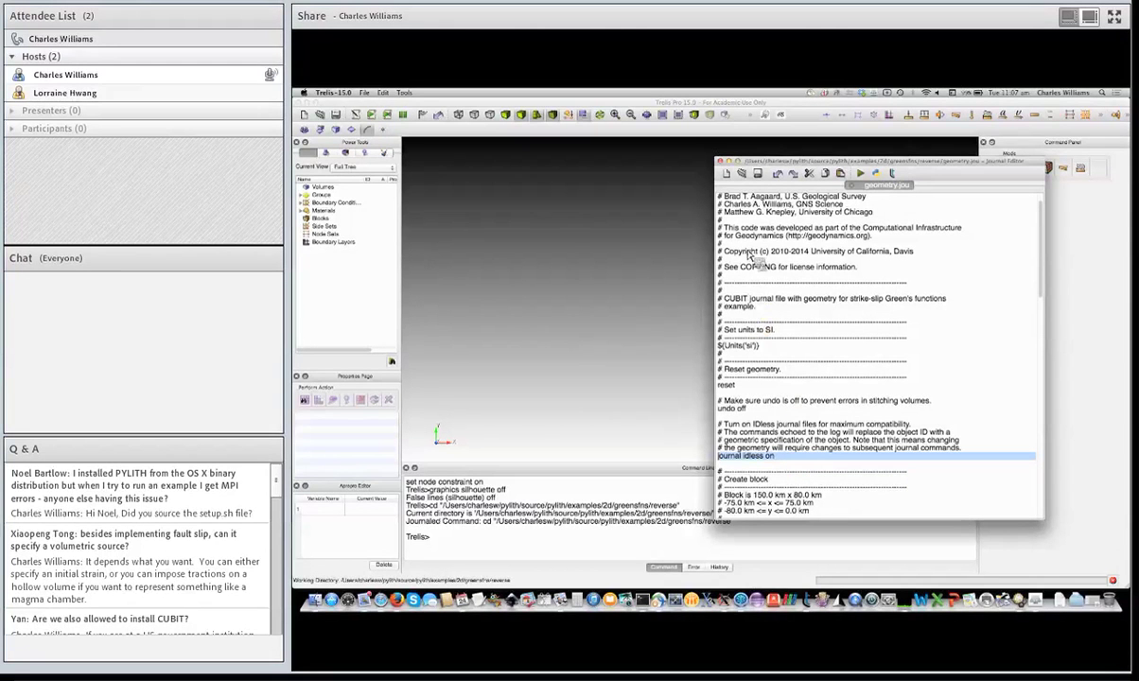
Play geometry.jou's setup lines from the top through 'journal idless on'
{"action": "left_click_drag", "start_coordinate": [725, 201], "coordinate": [828, 463]}
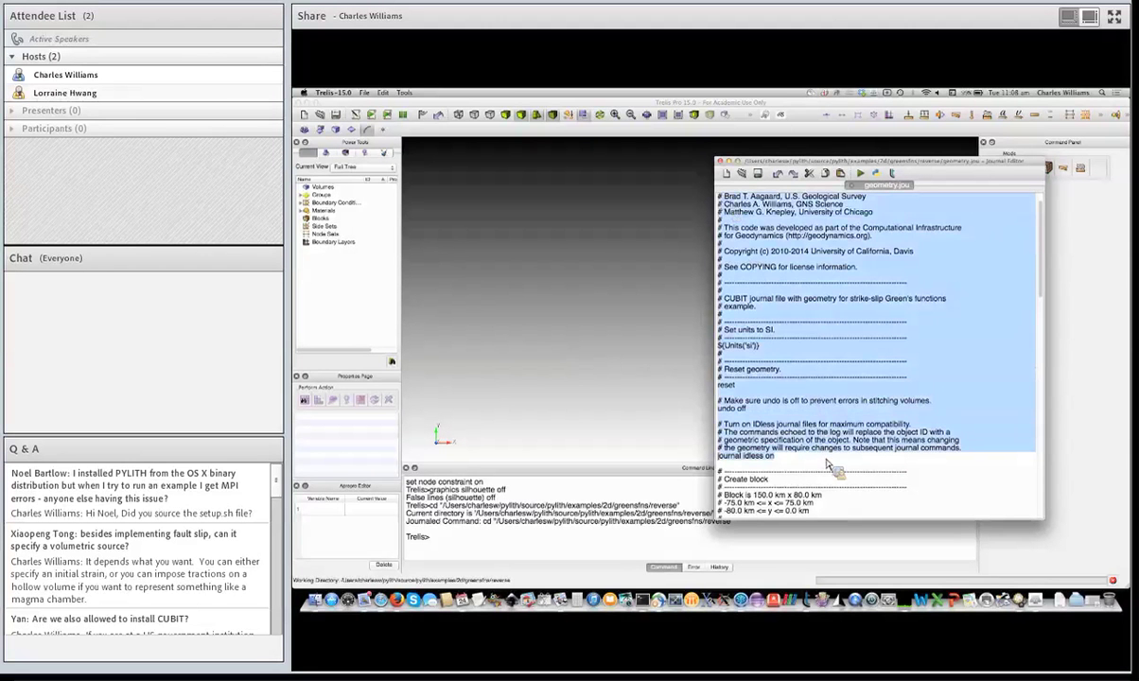
{"action": "right_click", "coordinate": [804, 439]}
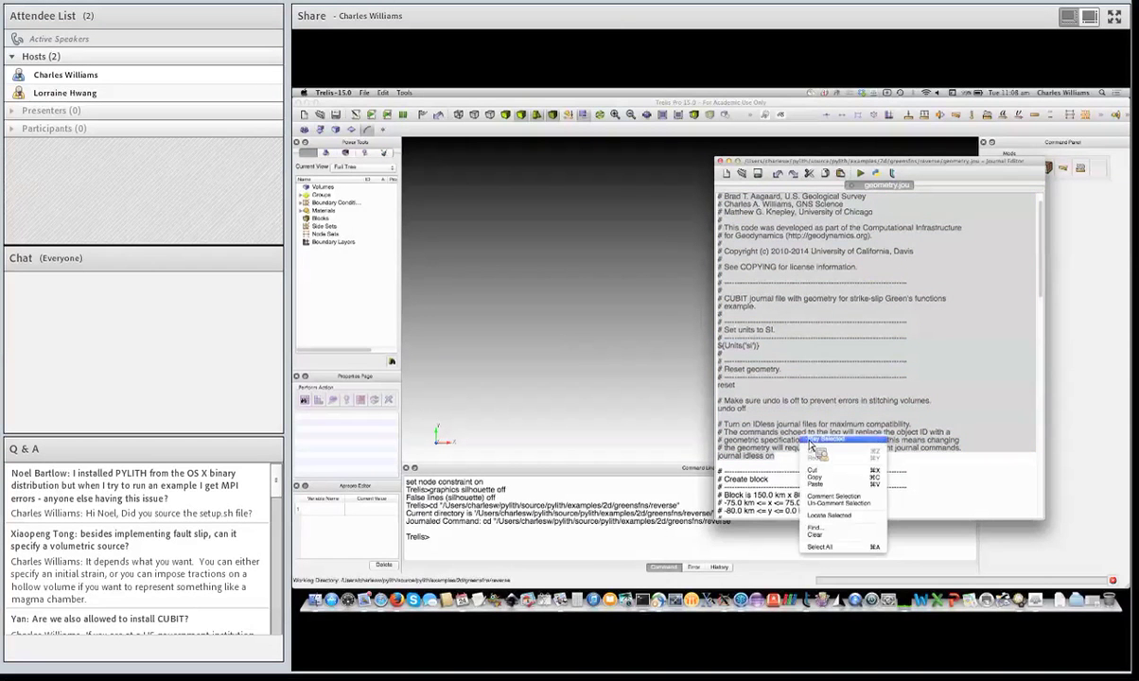
{"action": "left_click", "coordinate": [809, 439]}
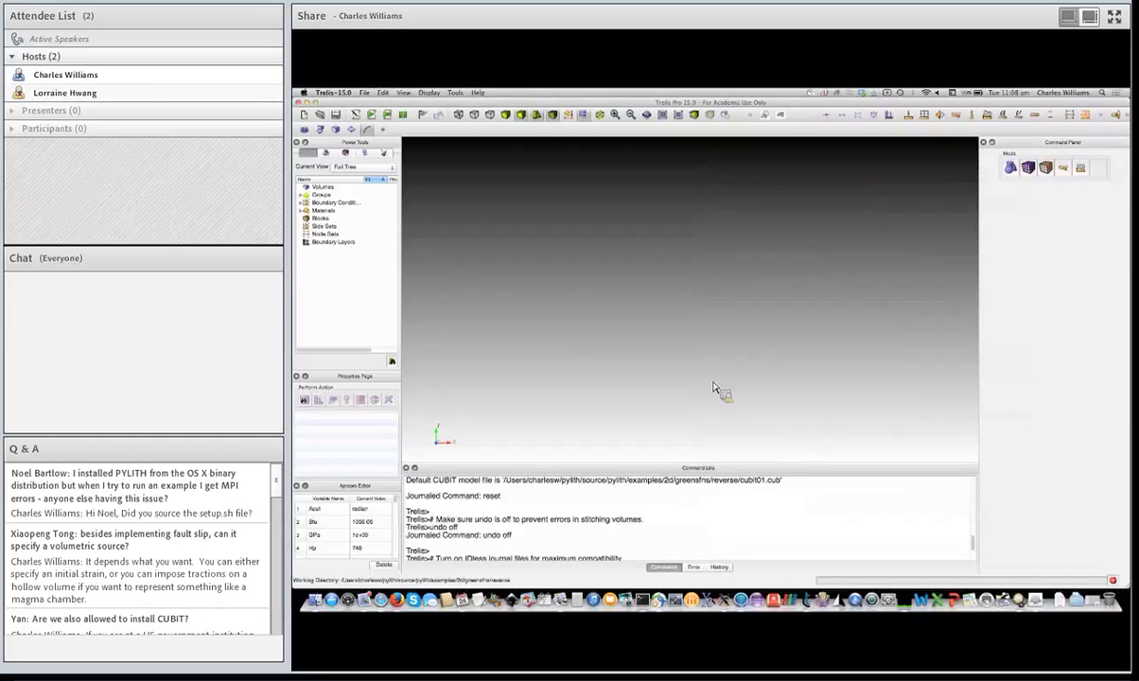
Reopen geometry.jou in the Journal Editor and scroll down to the Create block section
{"action": "left_click", "coordinate": [359, 119]}
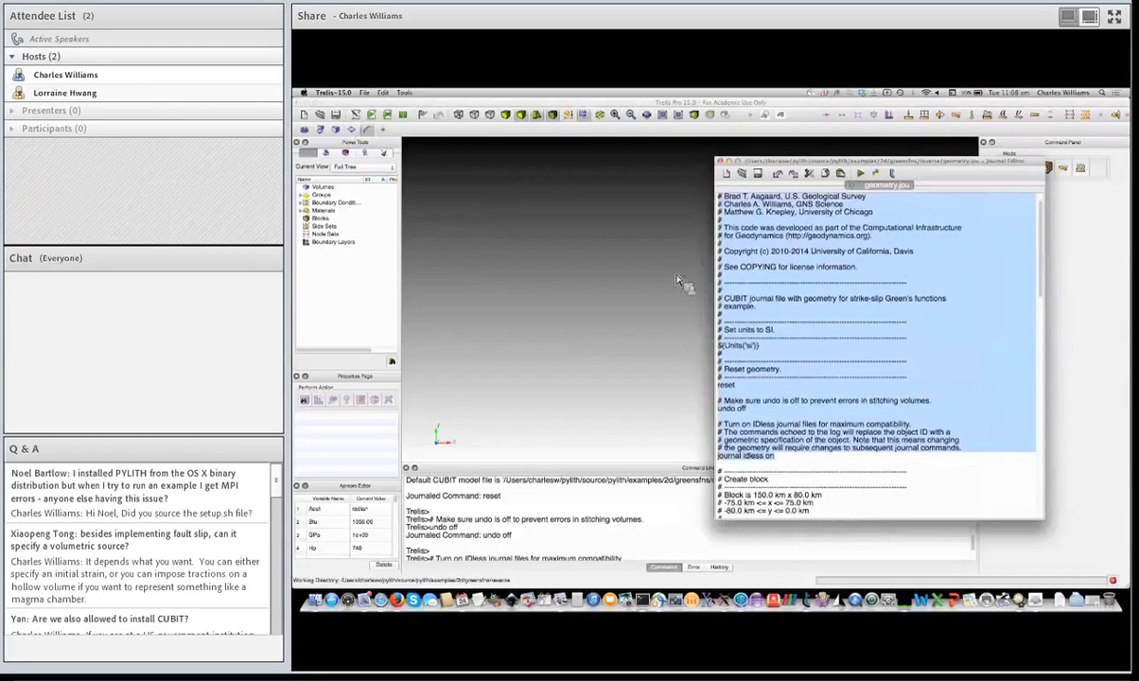
{"action": "scroll", "coordinate": [835, 327], "scroll_direction": "down", "scroll_amount": 3}
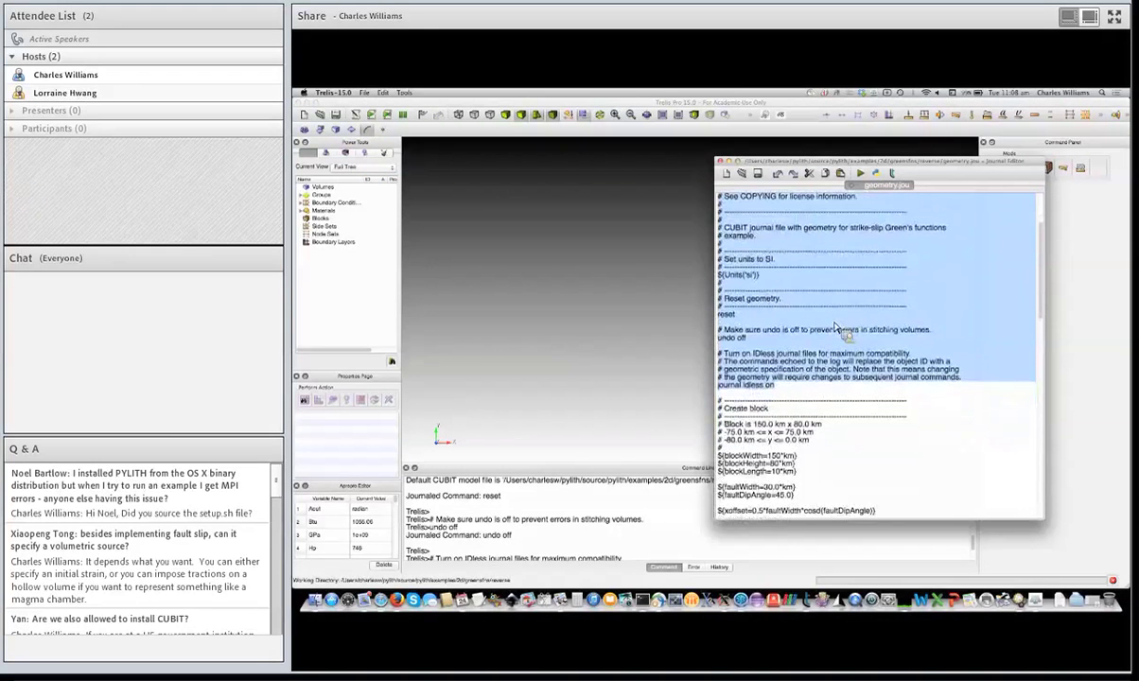
{"action": "scroll", "coordinate": [834, 326], "scroll_direction": "down", "scroll_amount": 2}
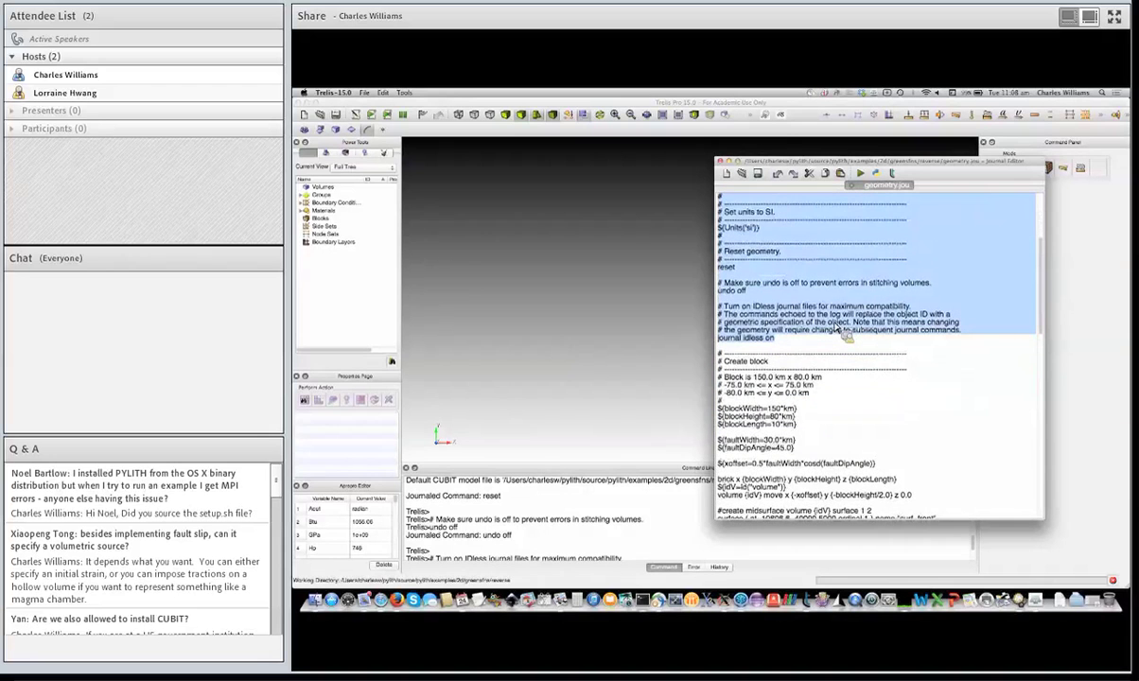
{"action": "scroll", "coordinate": [837, 329], "scroll_direction": "down", "scroll_amount": 1}
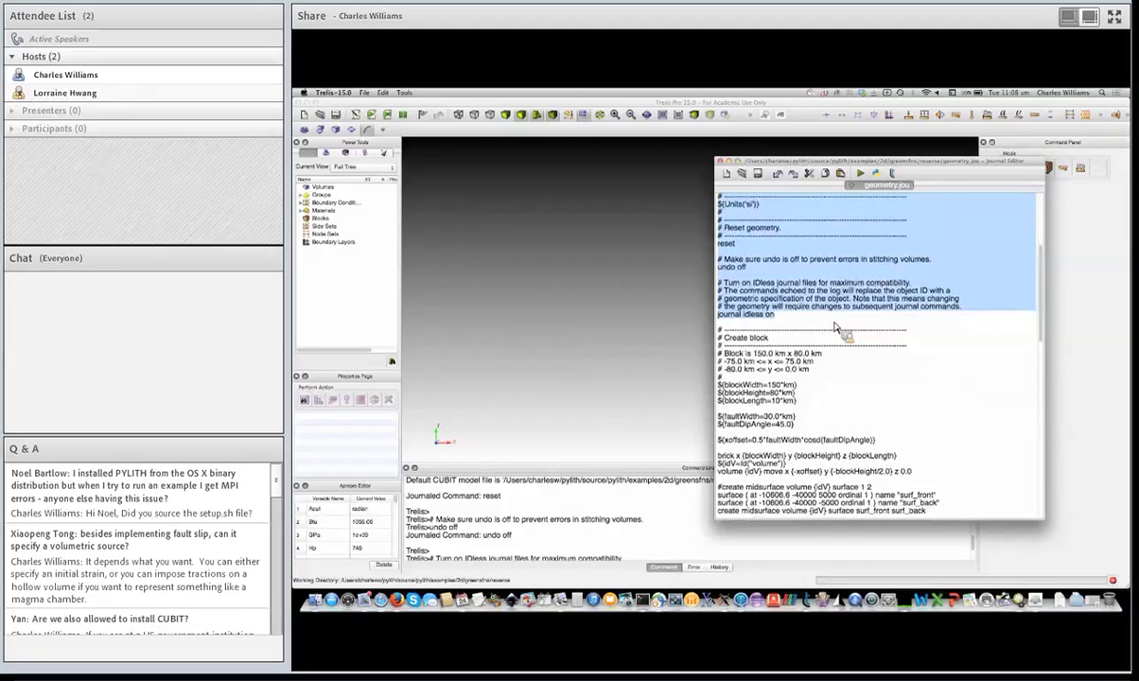
{"action": "scroll", "coordinate": [836, 329], "scroll_direction": "down", "scroll_amount": 1}
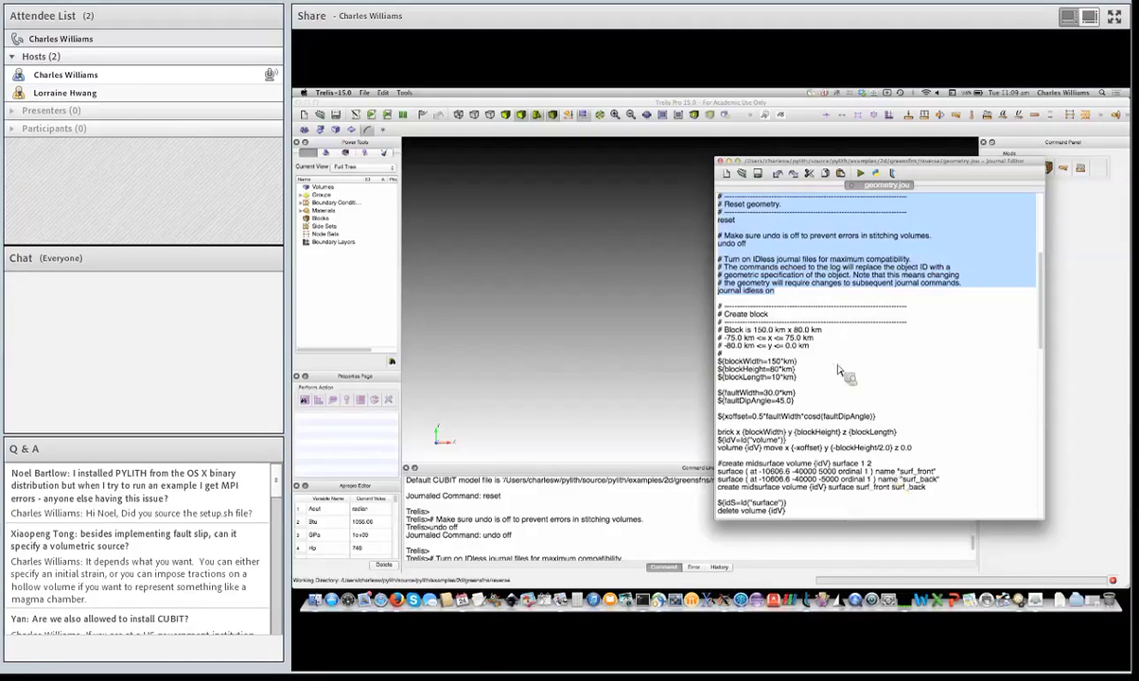
Play the Create block lines through 'create midsurface volume', producing midsurface surface 7
{"action": "left_click", "coordinate": [727, 316]}
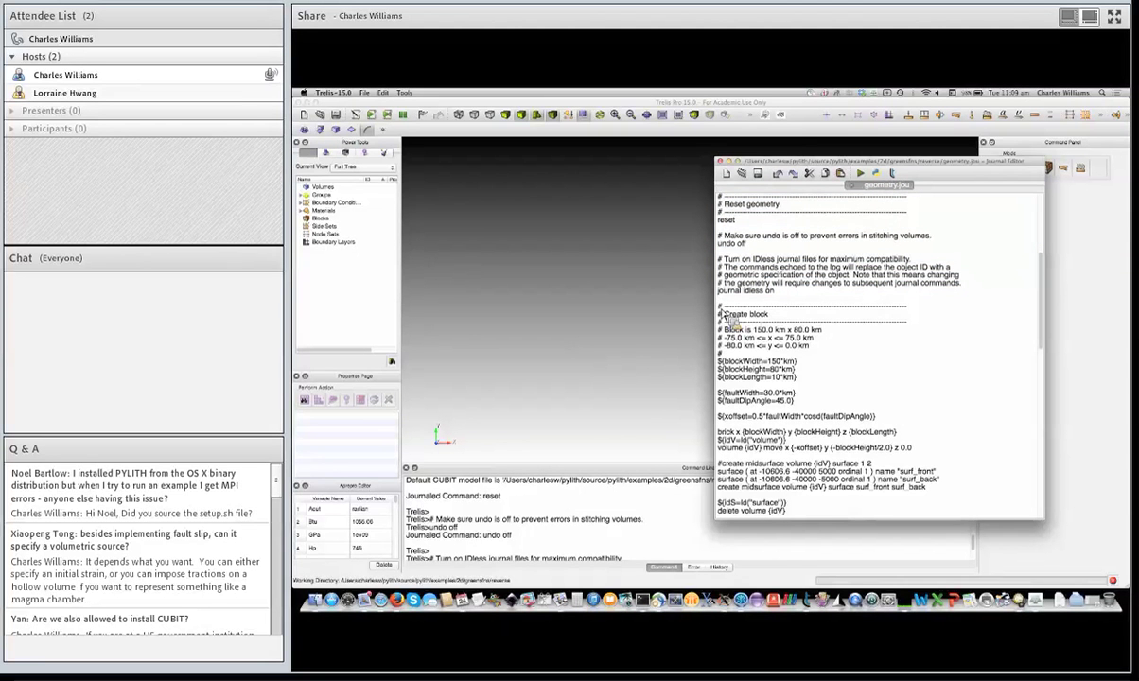
{"action": "left_click_drag", "start_coordinate": [728, 318], "coordinate": [909, 481]}
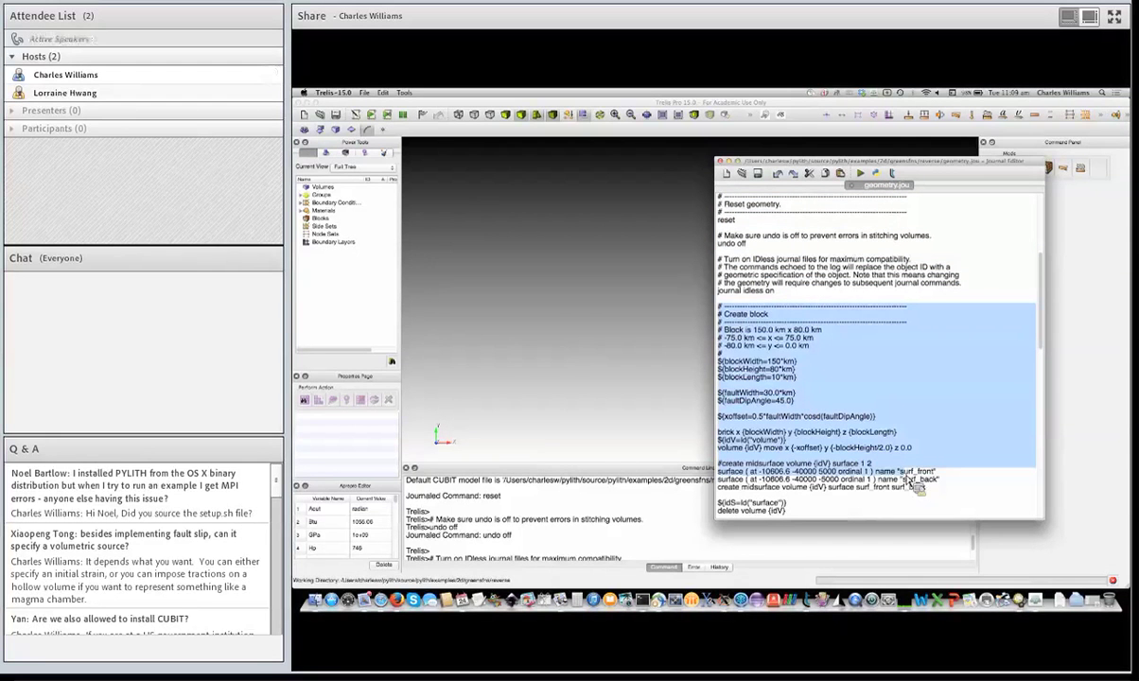
{"action": "left_click_drag", "start_coordinate": [913, 485], "coordinate": [937, 497]}
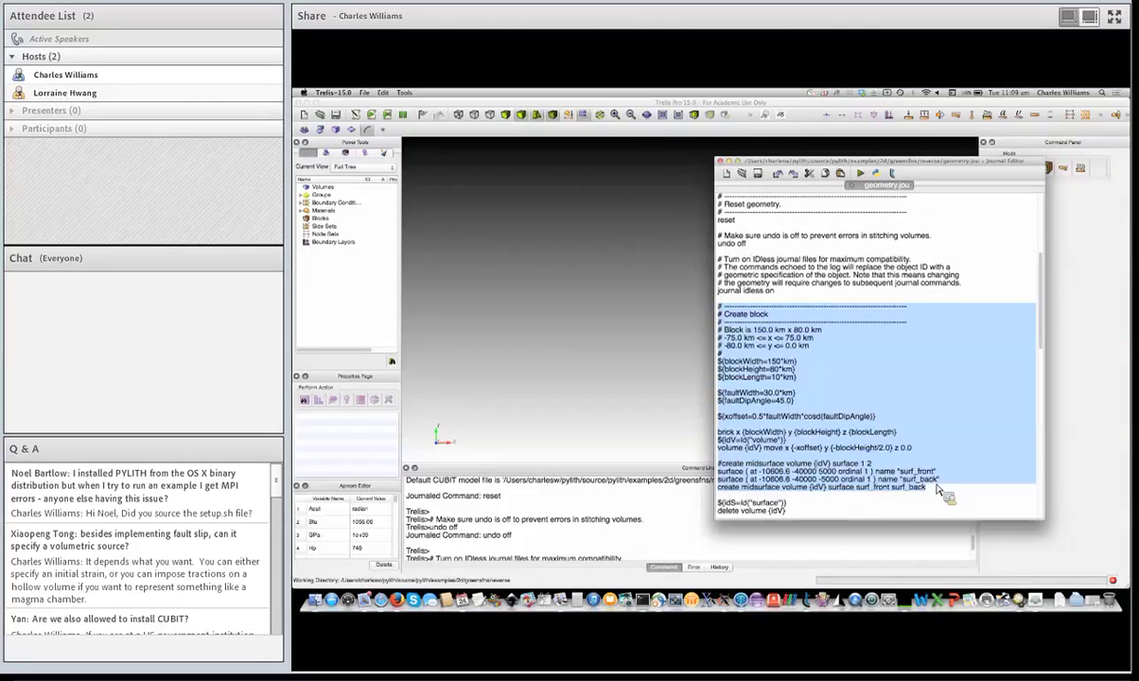
{"action": "right_click", "coordinate": [822, 479]}
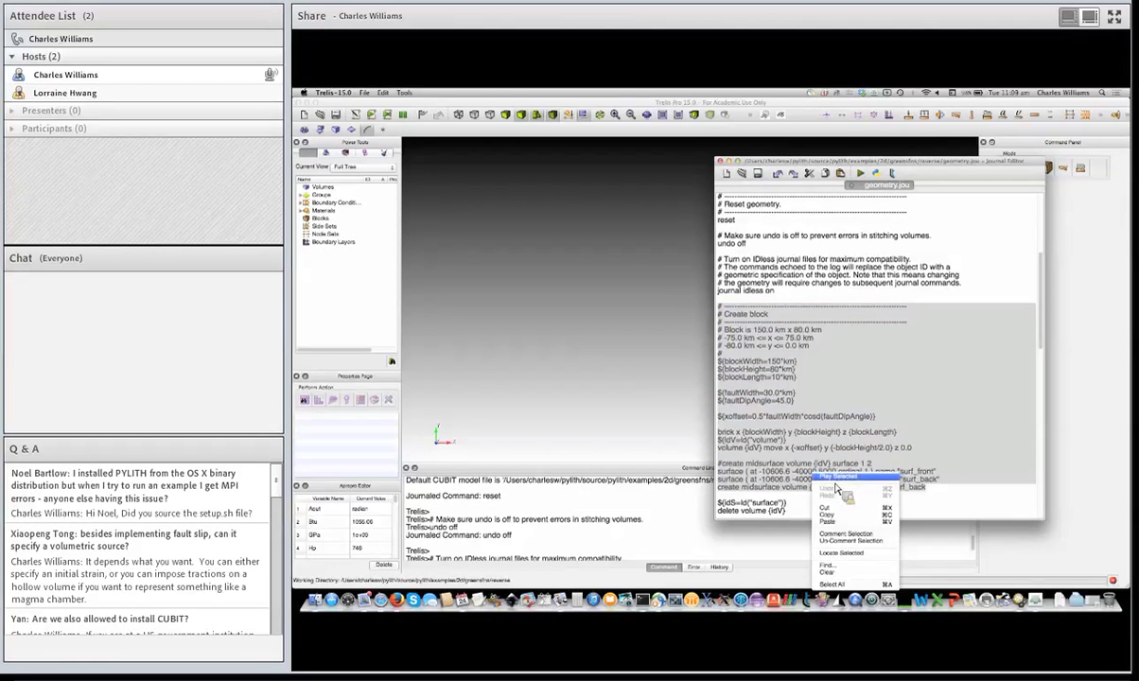
{"action": "left_click", "coordinate": [837, 477]}
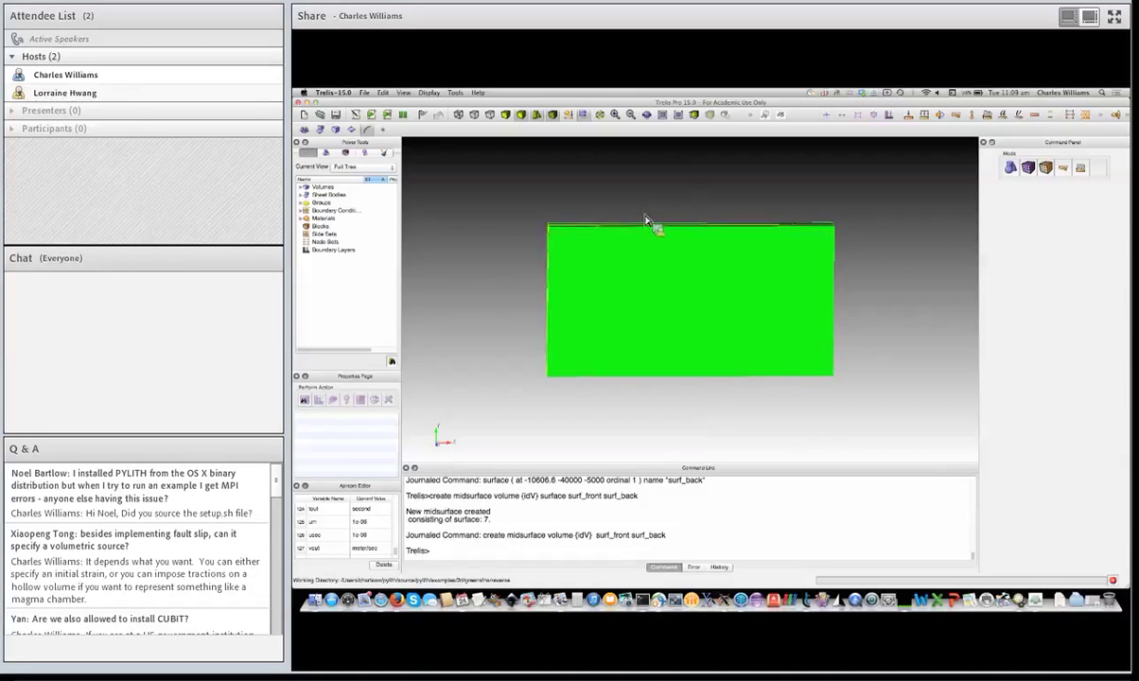
View the green midsurface at an angle and front-on, then switch to the Emacs pylithapp.cfg windows
{"action": "left_click_drag", "start_coordinate": [645, 221], "coordinate": [677, 289]}
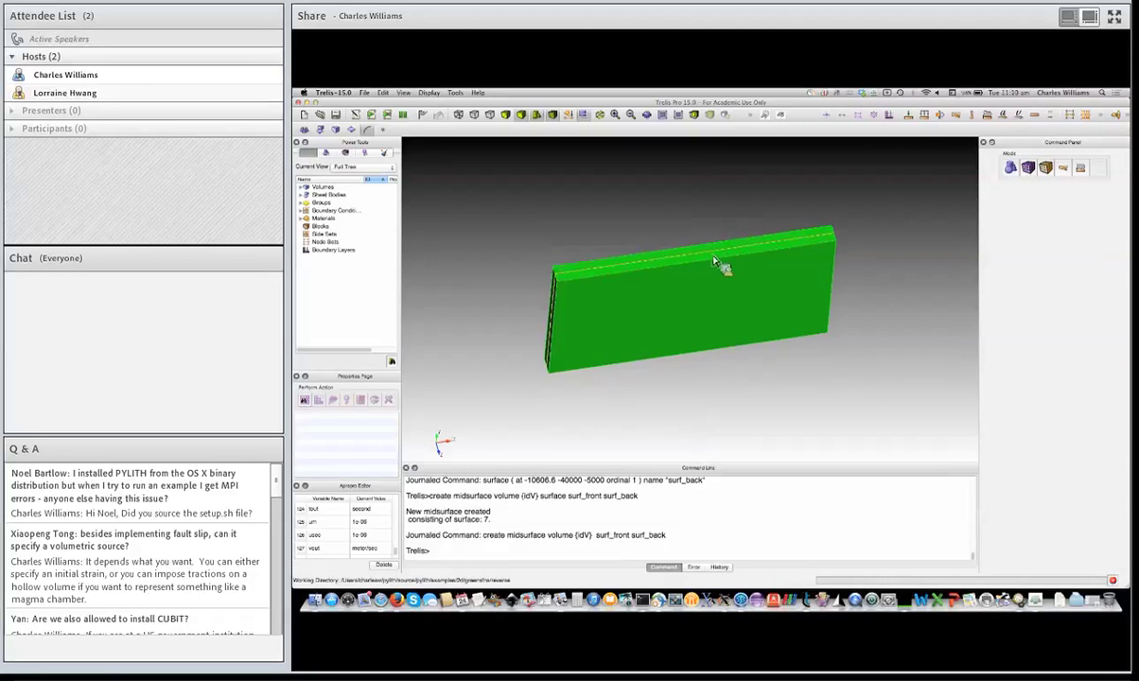
{"action": "left_click", "coordinate": [438, 442]}
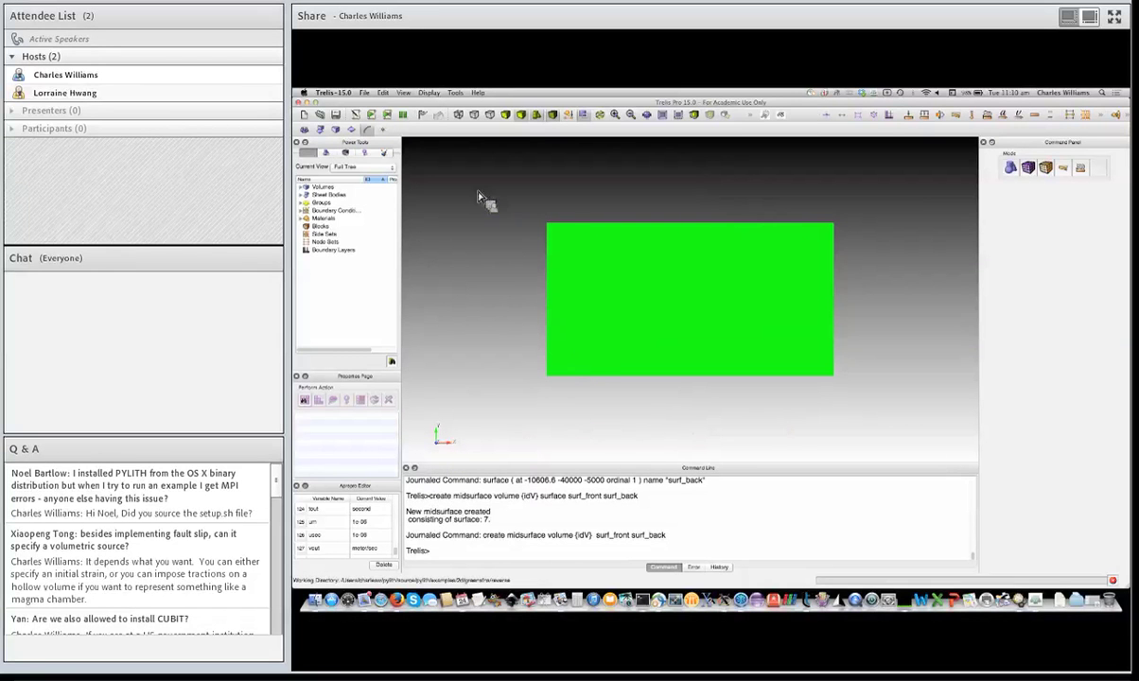
{"action": "left_click", "coordinate": [355, 115]}
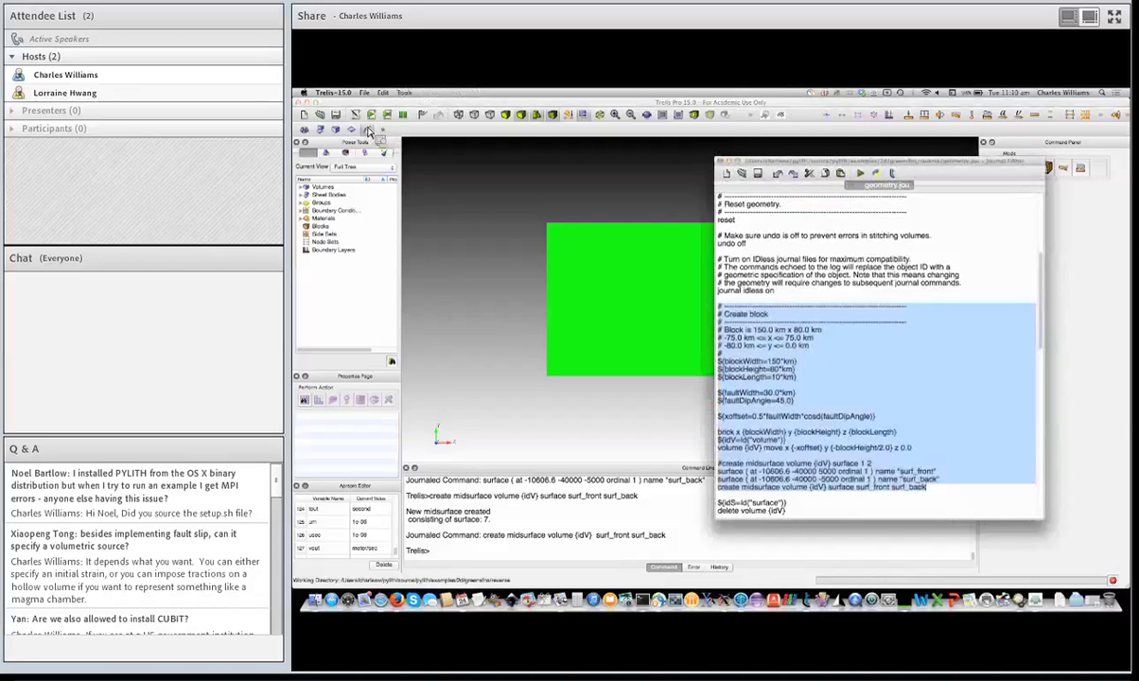
{"action": "scroll", "coordinate": [776, 348], "scroll_direction": "down", "scroll_amount": 3}
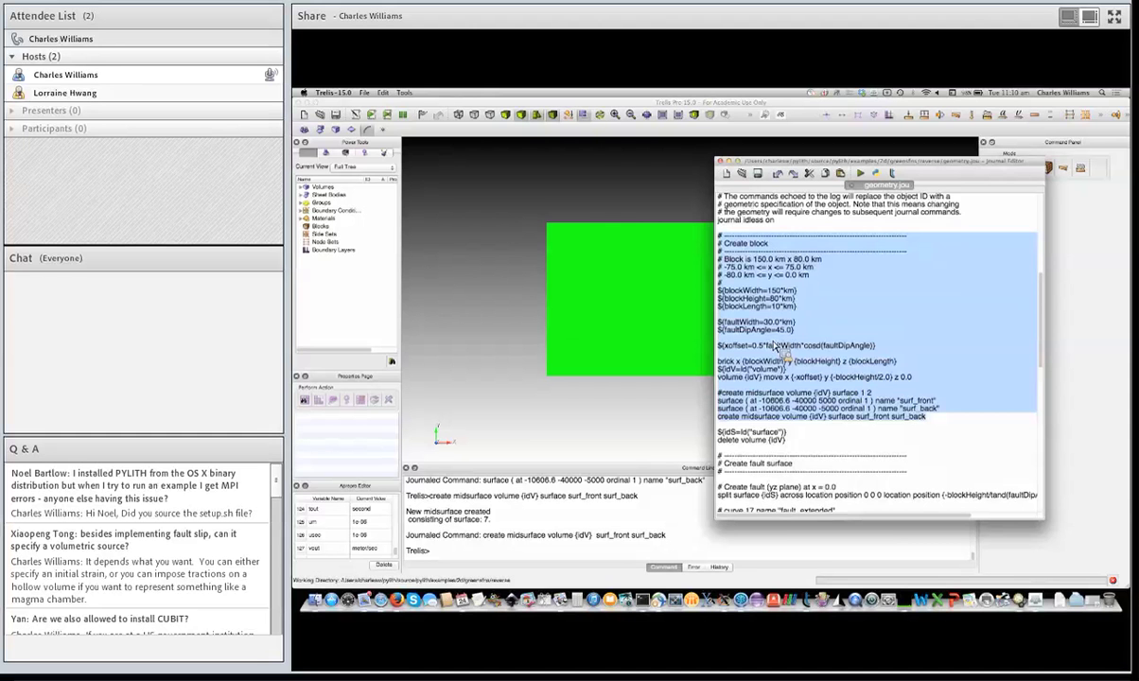
{"action": "key", "text": "super+Tab"}
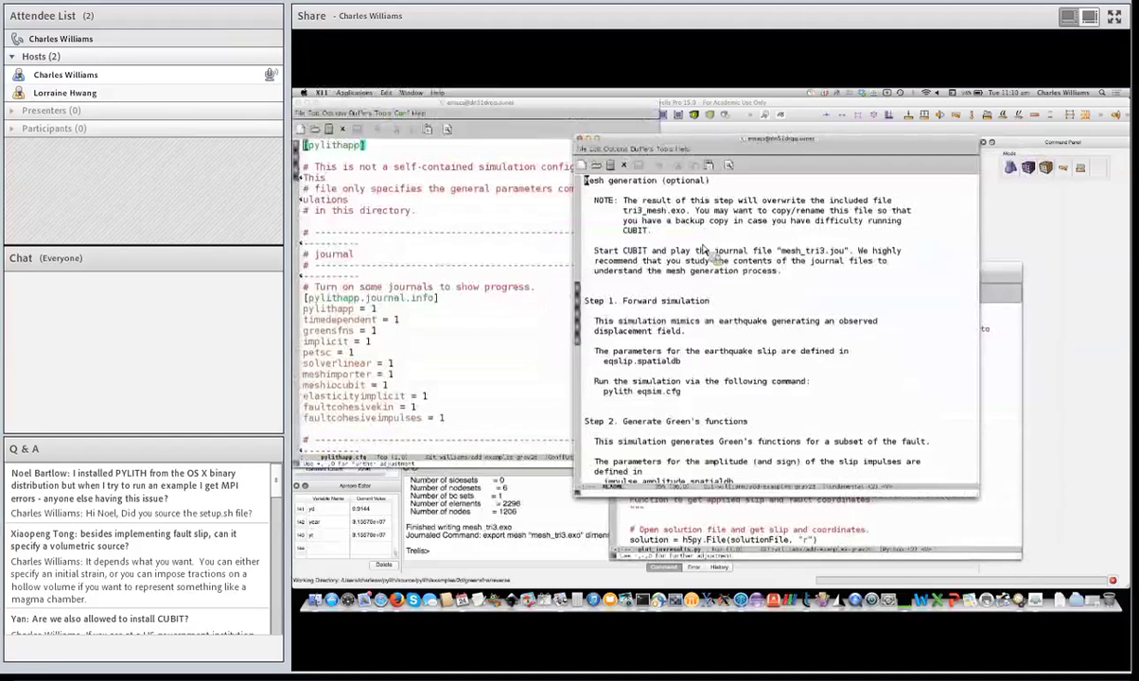